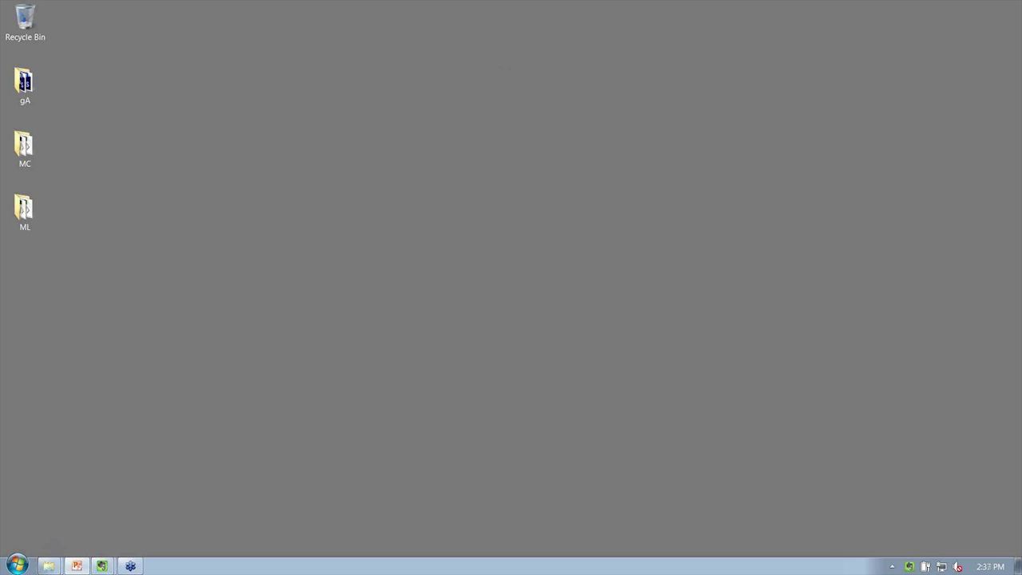
Step: Launch Rhinoceros 5.0 (64-bit) and create a new document from a template on the splash screen
left_click(18, 566)
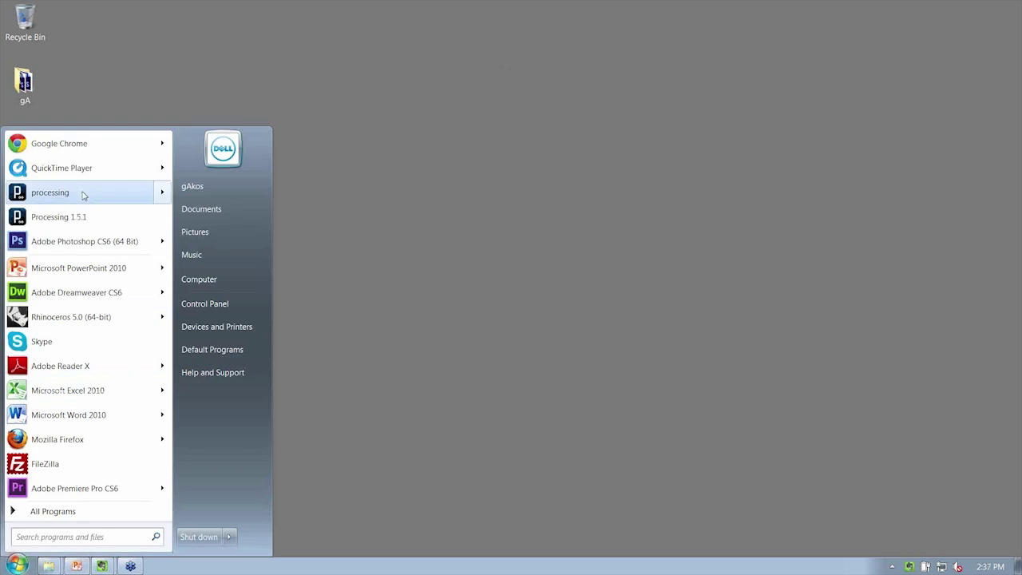
left_click(103, 317)
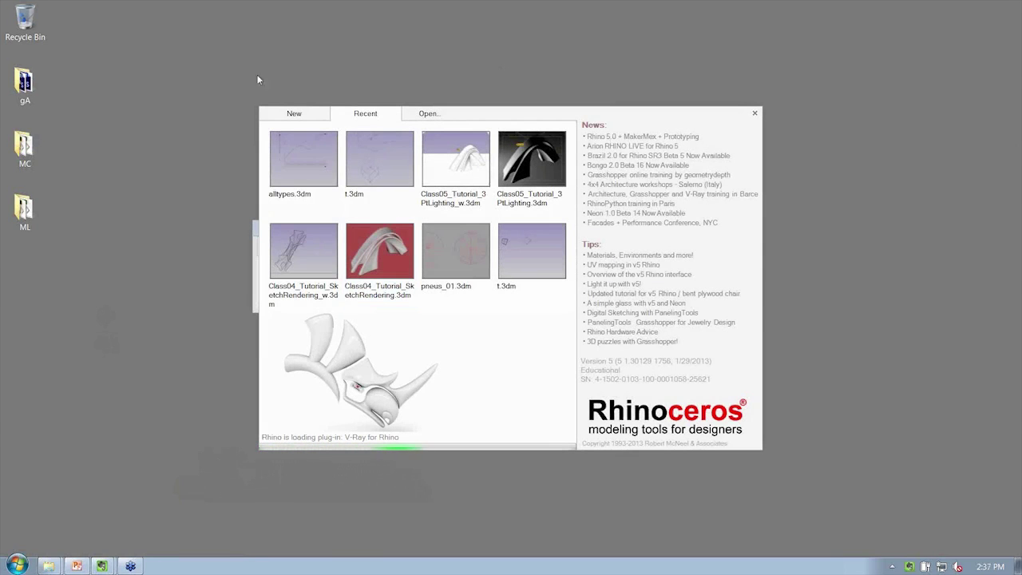
left_click(294, 114)
left_click(353, 171)
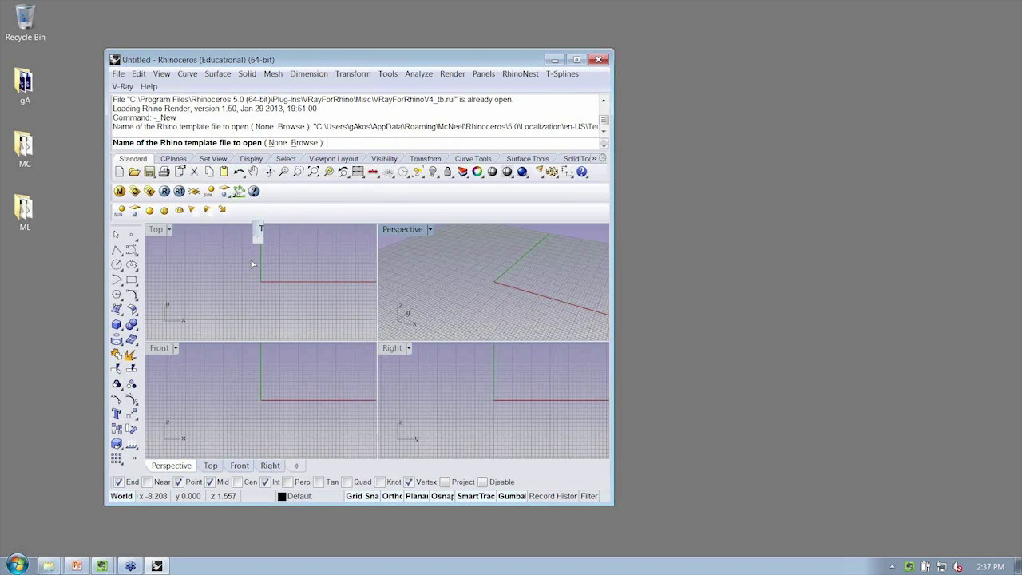
Step: Hide the V-Ray Lights and New V-Ray For Rhino toolbars
right_click(295, 193)
mouse_move(332, 197)
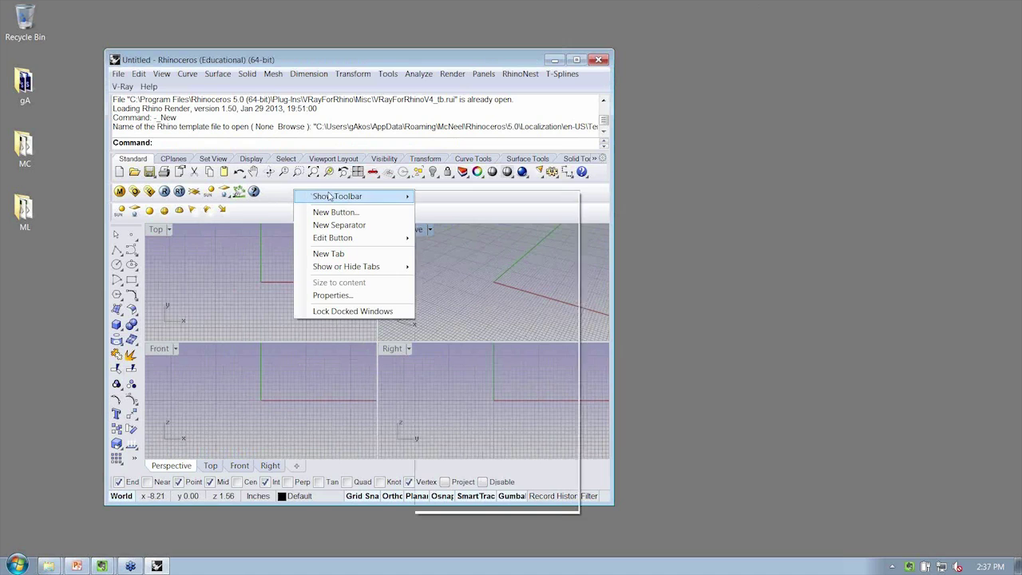
left_click_drag(580, 226, 575, 479)
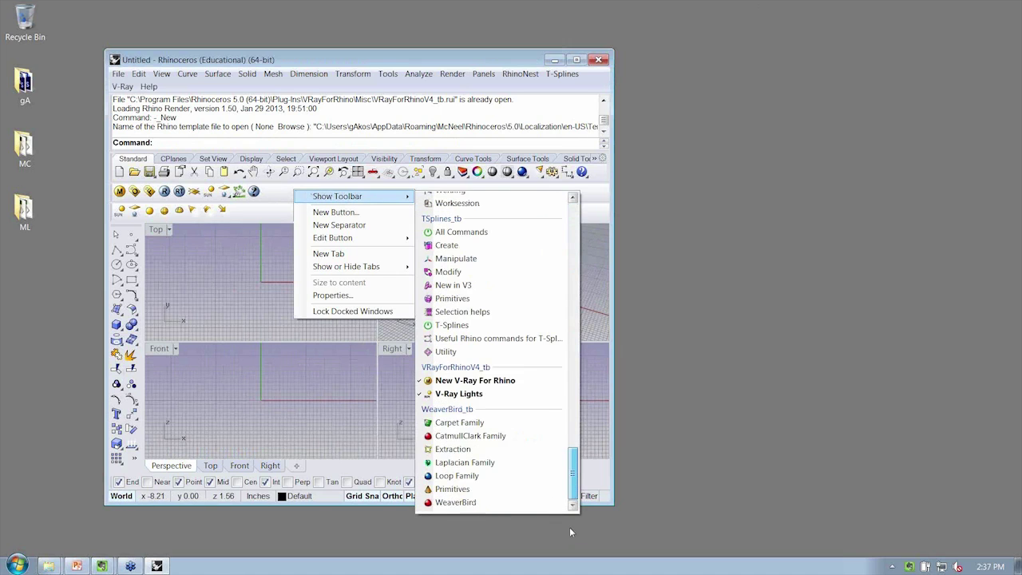
left_click(488, 394)
left_click(494, 381)
Step: Snap the Rhino window to one half of the desktop and launch Grasshopper with the Grasshopper command
key("super+Left")
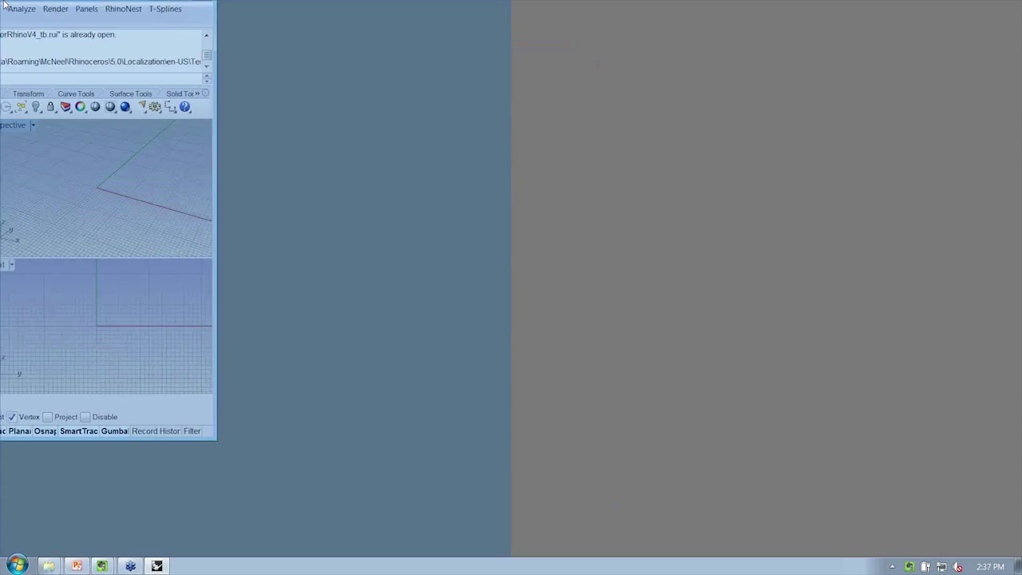
type("Grasshopper")
key("Return")
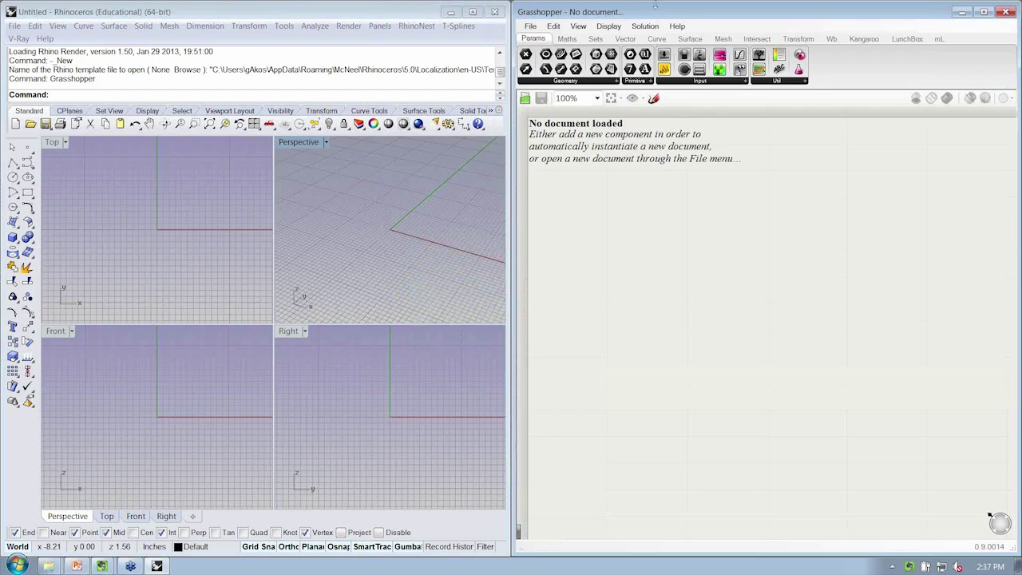
Step: Switch to Windows Explorer, open the 000_WorkshopFiles folder and place its window beside the Grasshopper canvas
mouse_move(48, 565)
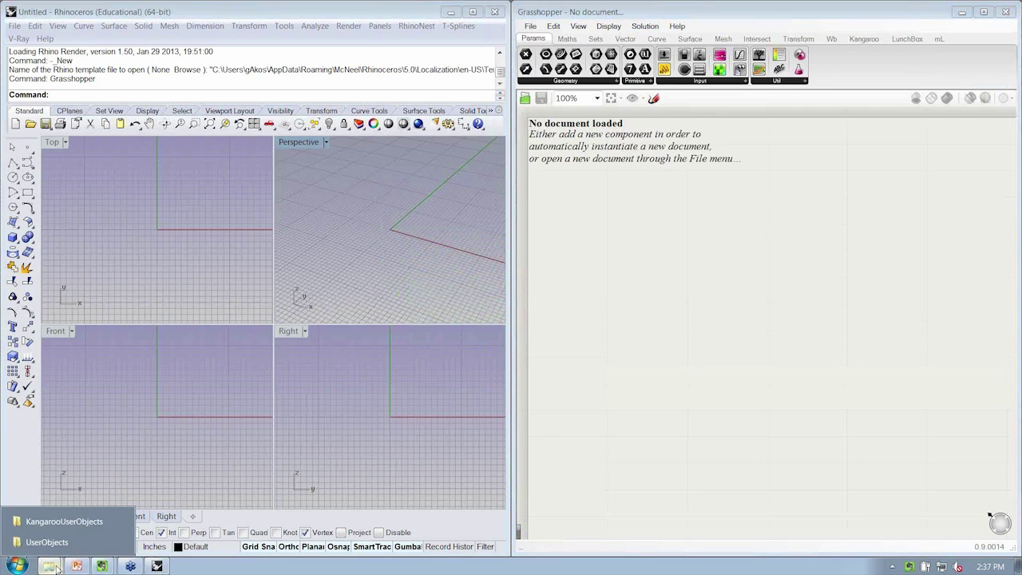
left_click(65, 522)
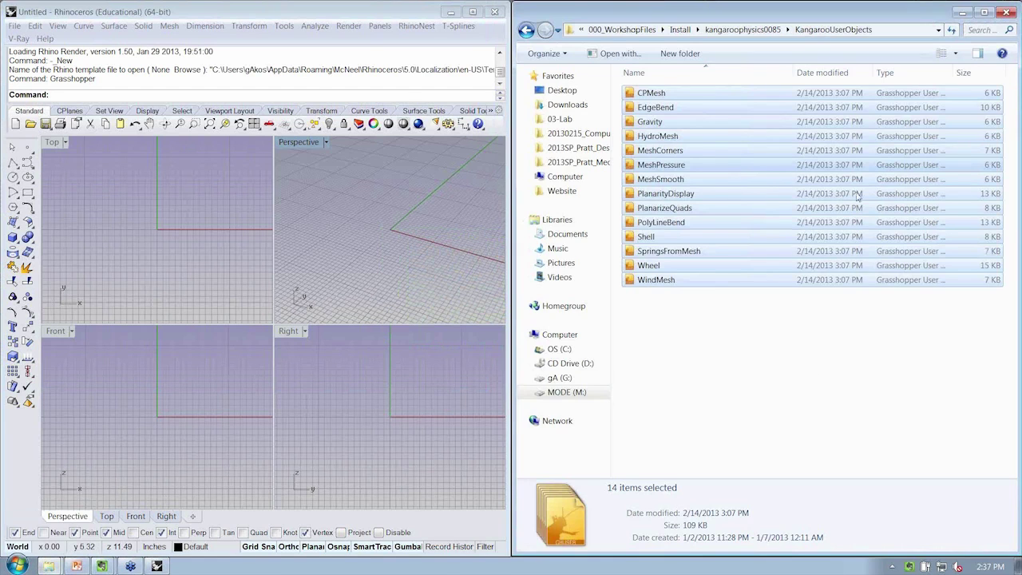
left_click(681, 29)
left_click(671, 29)
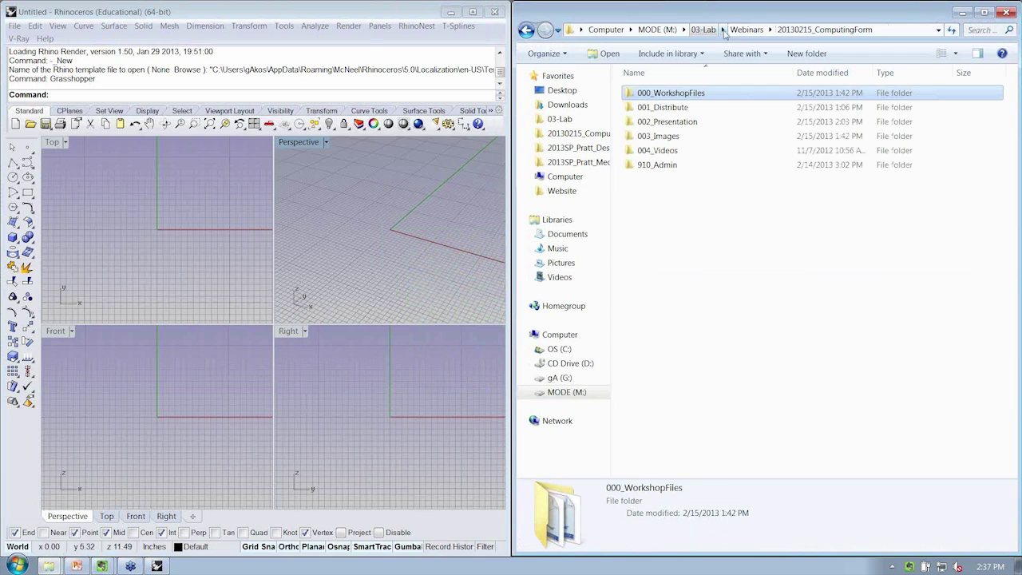
double_click(671, 93)
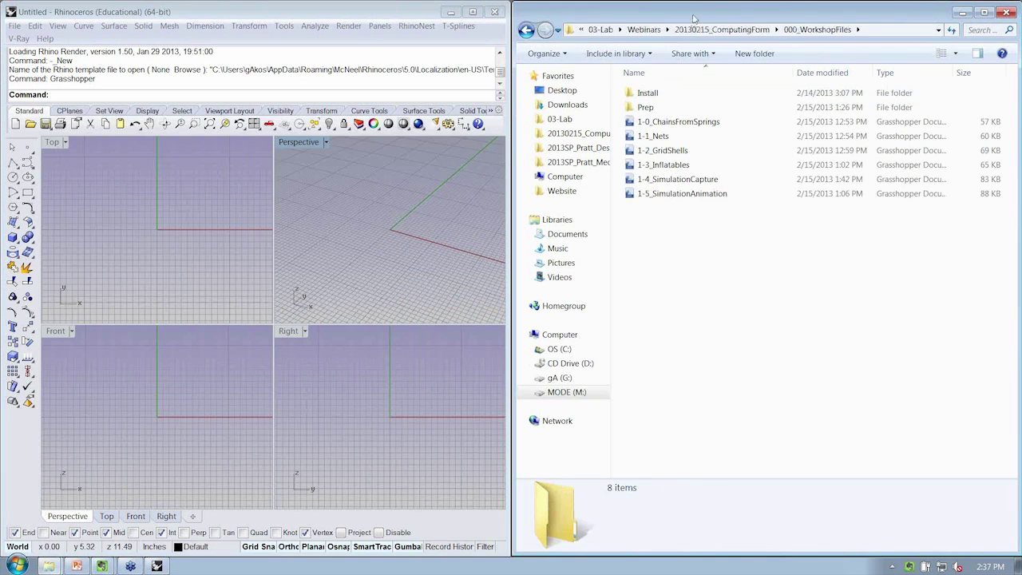
left_click_drag(693, 18, 183, 20)
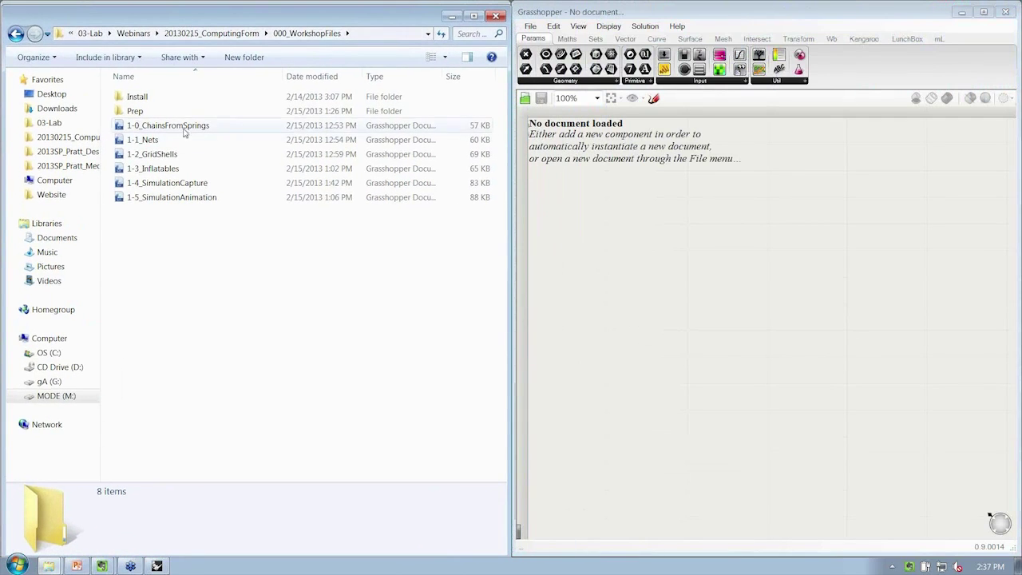
Step: Open the 1-0_ChainsFromSprings file on the Grasshopper canvas
mouse_move(173, 134)
left_mouse_down()
mouse_move(285, 183)
mouse_move(173, 135)
left_mouse_up()
left_click(148, 128)
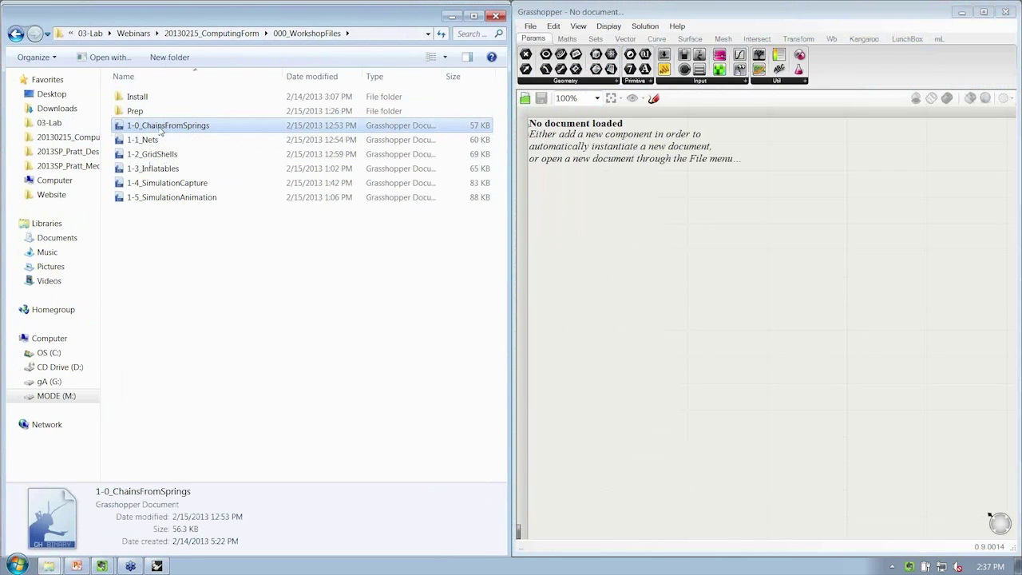
left_click_drag(160, 132, 694, 205)
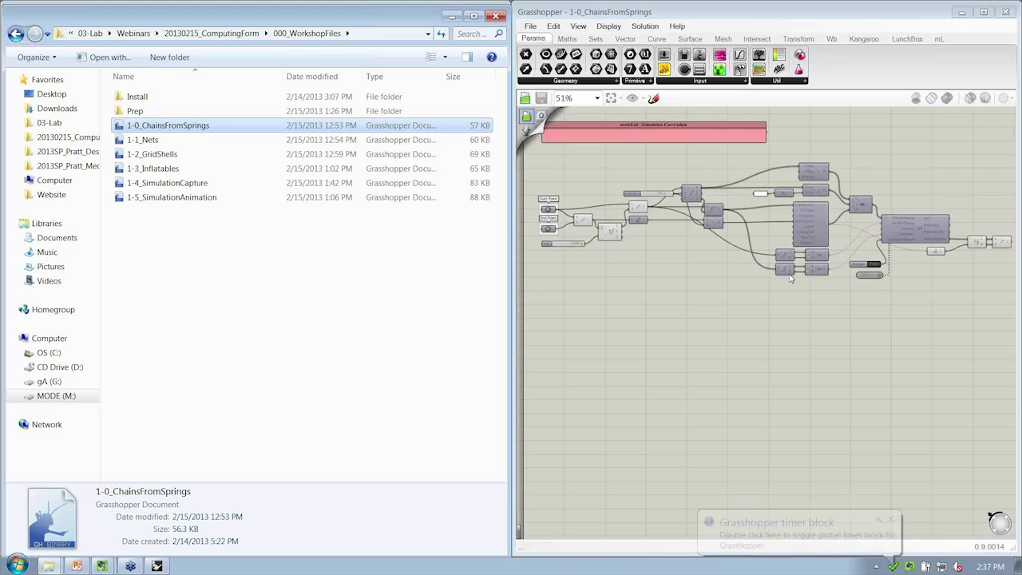
Step: Run the chain simulation by setting the Boolean toggle of the physics engine's SimulationReset input to False
right_click_drag(784, 274, 703, 257)
scroll(704, 257, "down", 3)
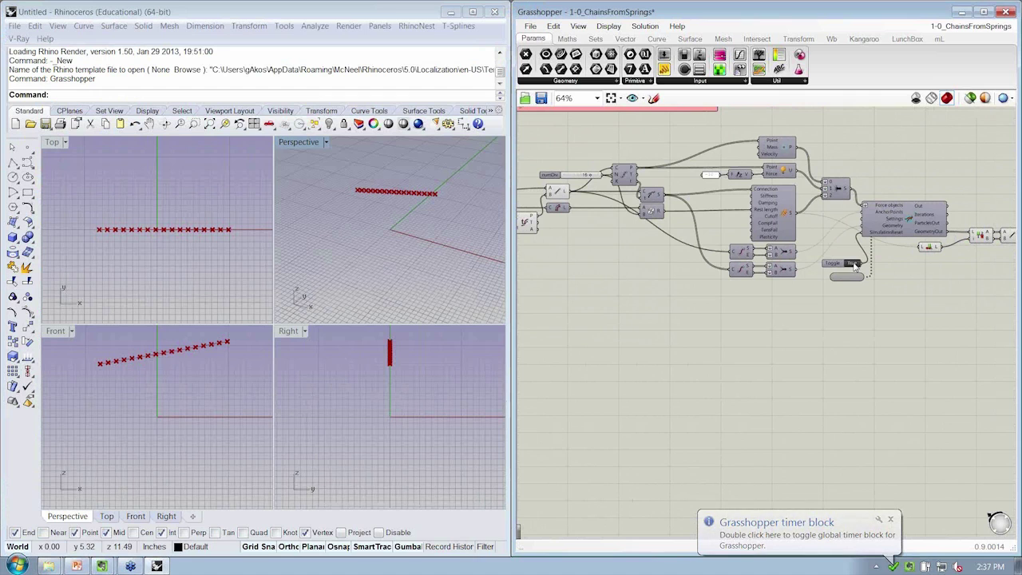
double_click(855, 264)
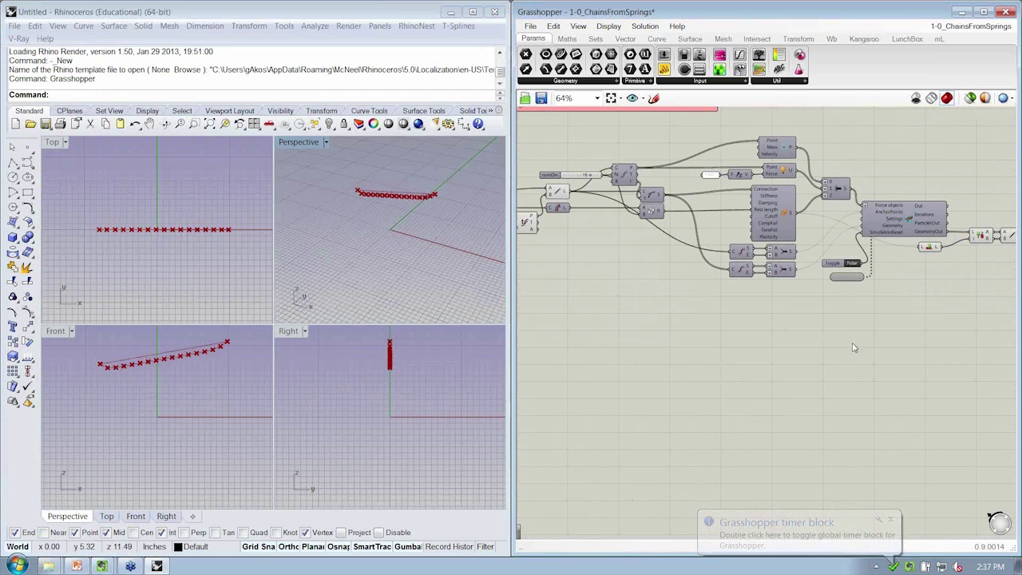
Step: Set the slider feeding the curve evaluation to 0.578 and move the Start Point parameter slightly higher on the canvas
right_click_drag(651, 246, 763, 258)
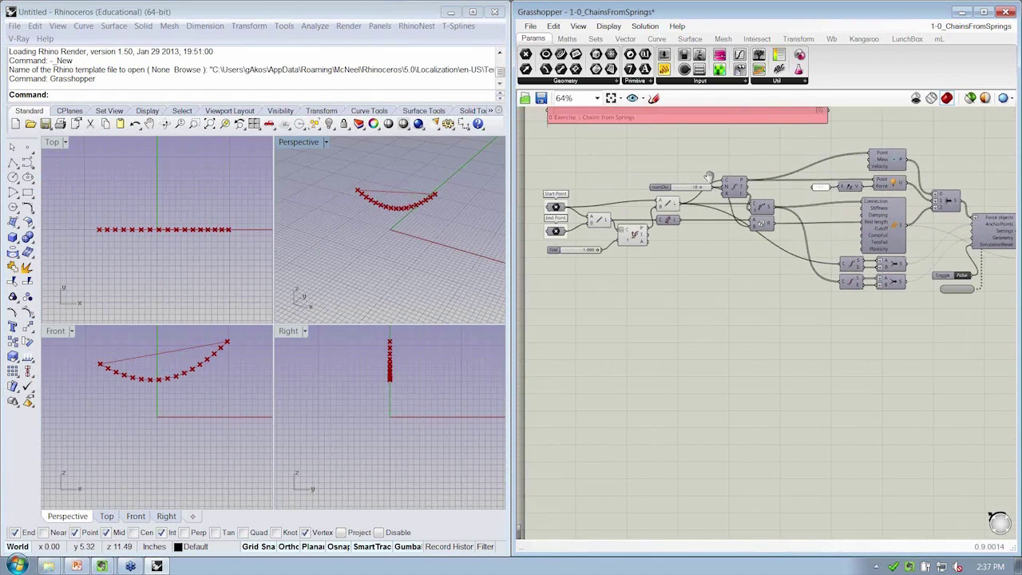
left_click_drag(600, 251, 589, 257)
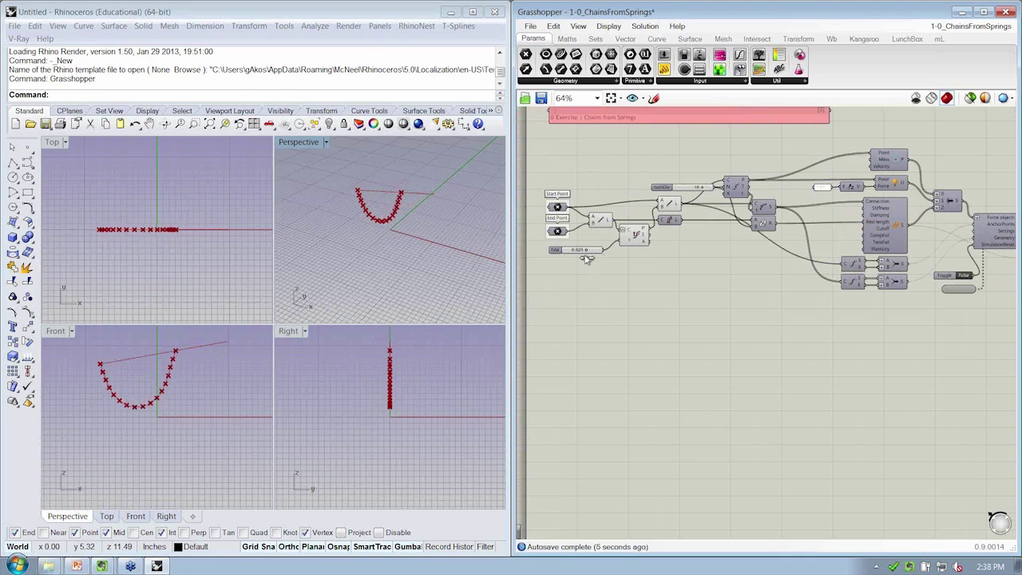
right_click_drag(796, 248, 643, 264)
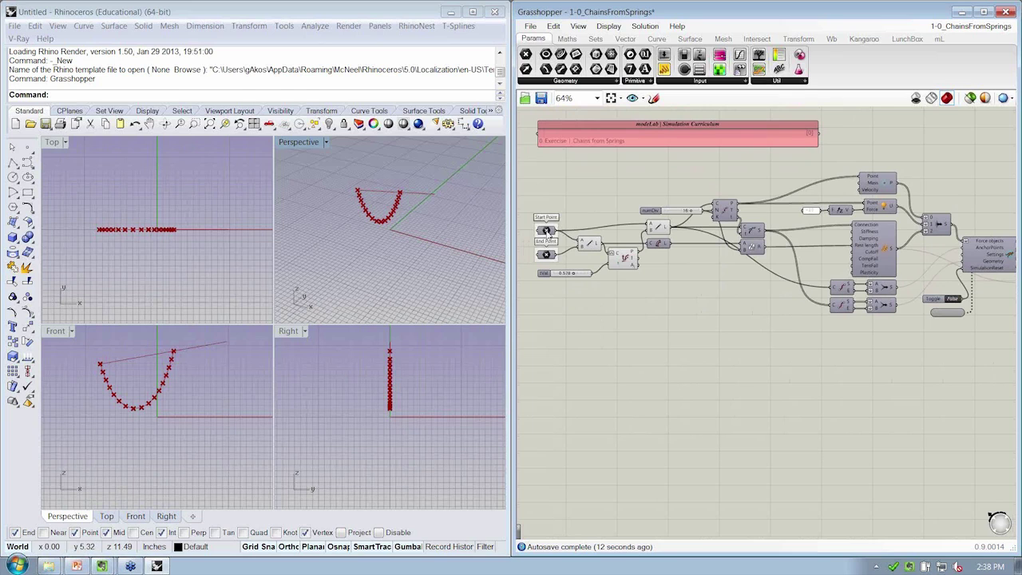
left_click_drag(547, 231, 547, 219)
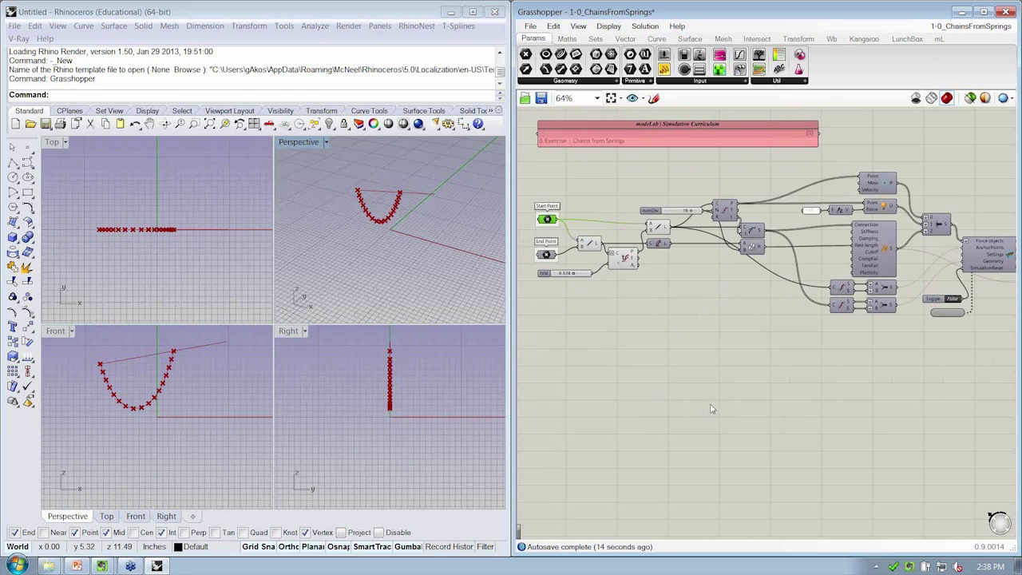
right_click_drag(697, 380, 724, 349)
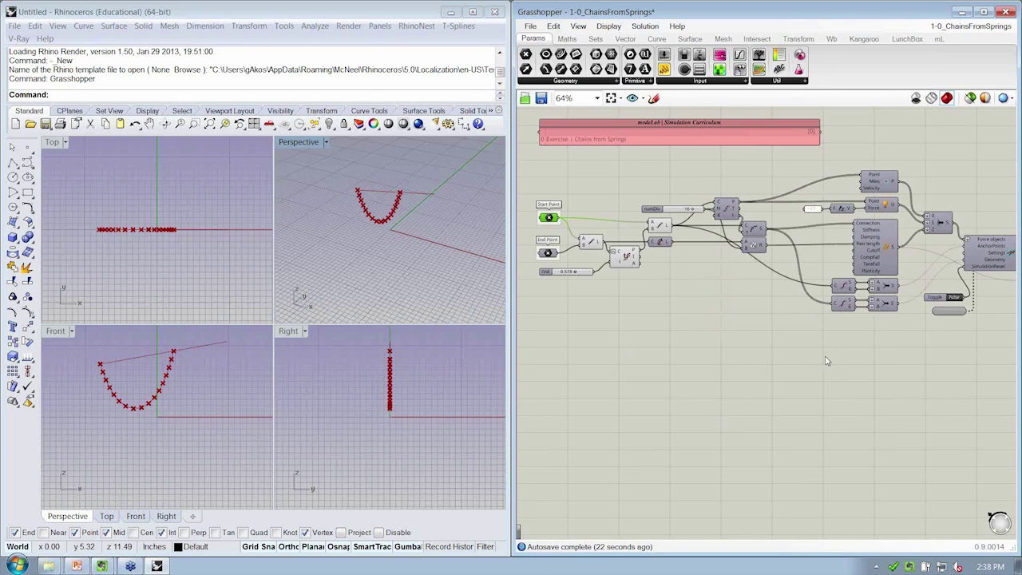
Step: Close the 1-0_ChainsFromSprings definition without saving its changes
key("ctrl+w")
key("Escape")
key("ctrl+w")
left_click(811, 316)
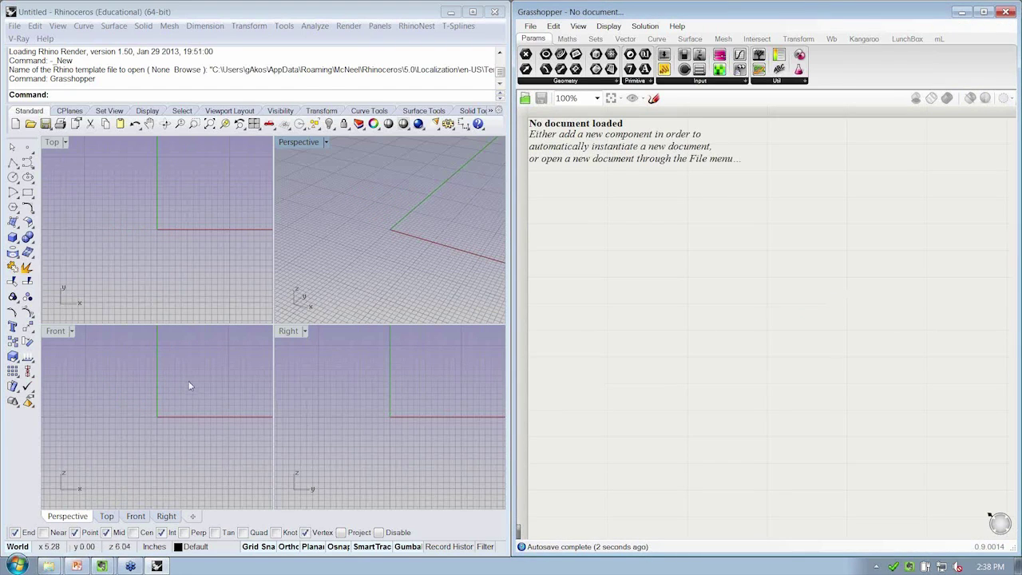
Step: Open the 1-1_Nets file from the workshop folder in Grasshopper and maximize Rhino's Perspective viewport
mouse_move(48, 565)
left_click(65, 524)
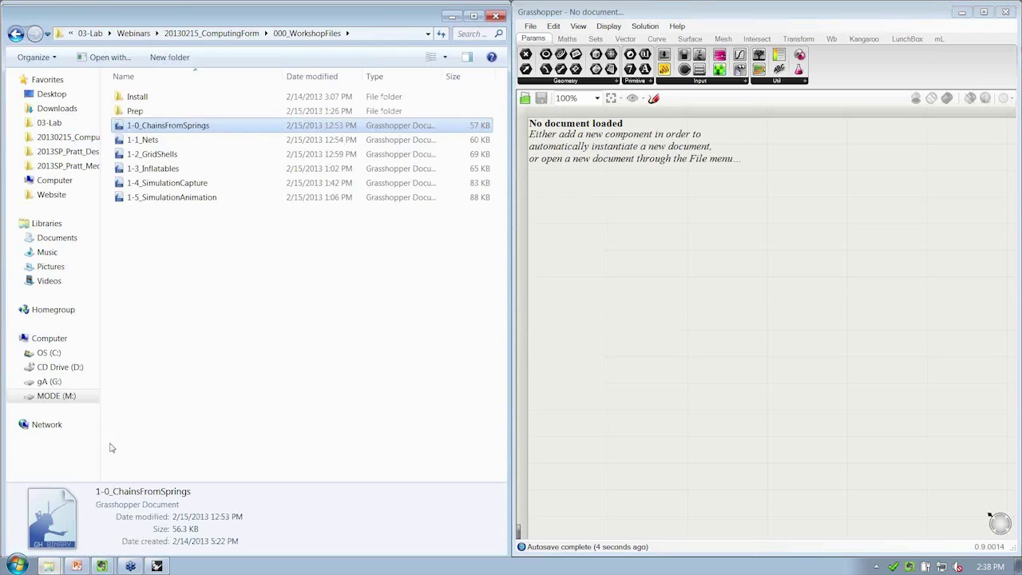
left_click_drag(148, 142, 707, 222)
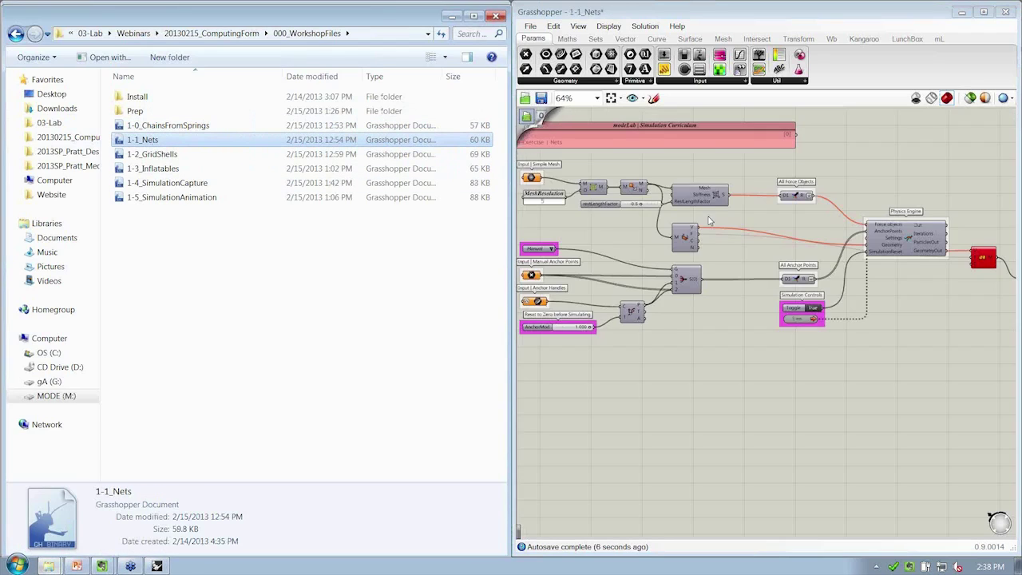
scroll(657, 214, "down", 2)
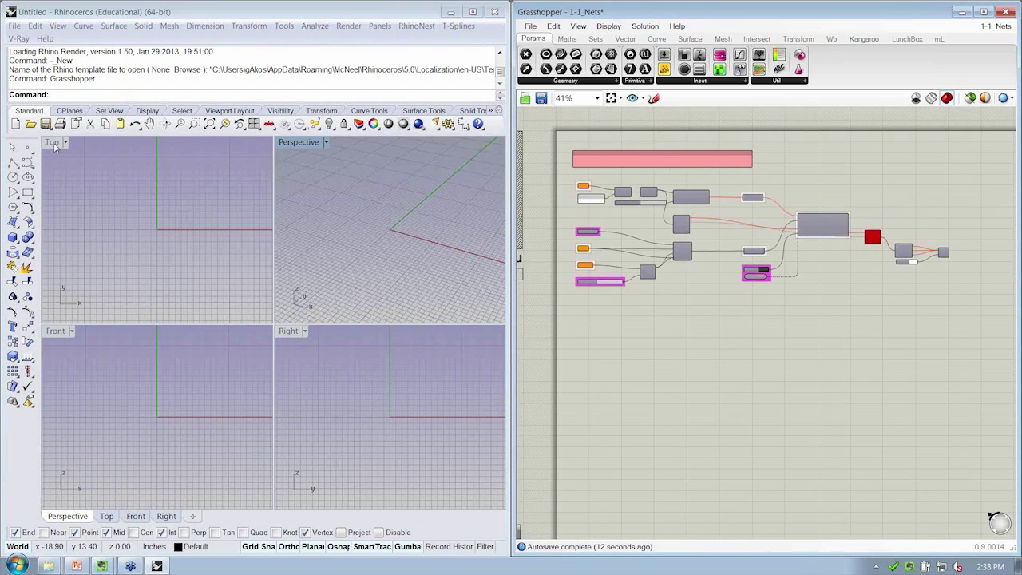
left_click(293, 144)
double_click(293, 144)
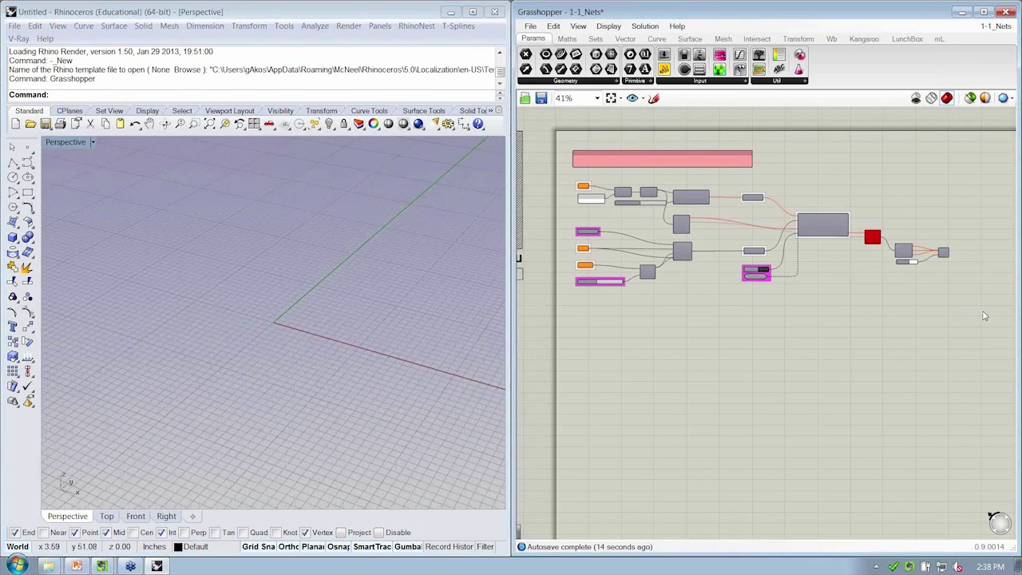
Step: Save the Nets definition under the new name 1-1_Nets-W
left_click(964, 311)
key("ctrl+shift+s")
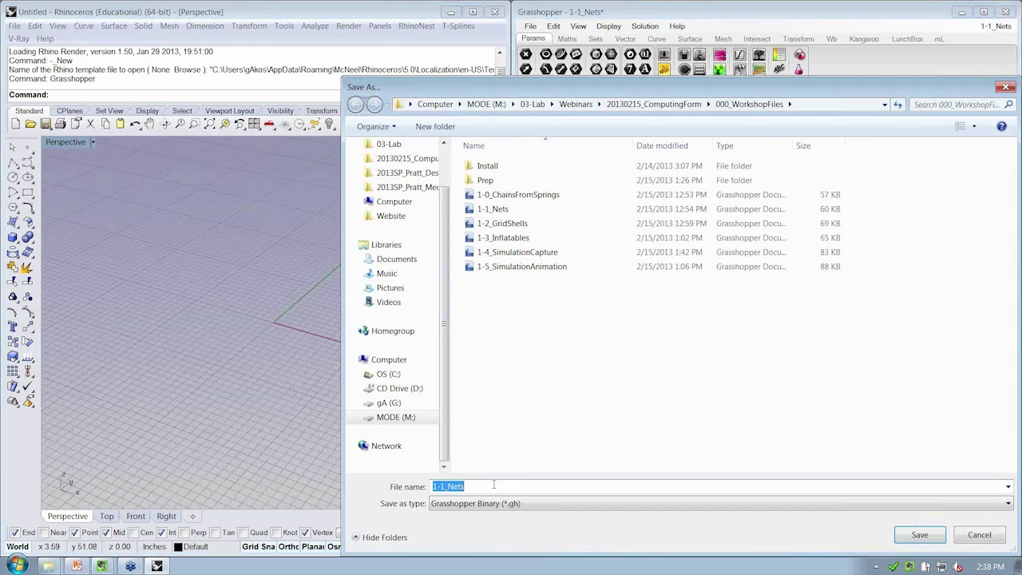
key("End")
key("Return")
Step: Delete all components from the canvas except the "modeLab | Simulation Curriculum" title panel
left_click_drag(976, 312, 559, 186)
scroll(567, 185, "up", 3)
key("Delete")
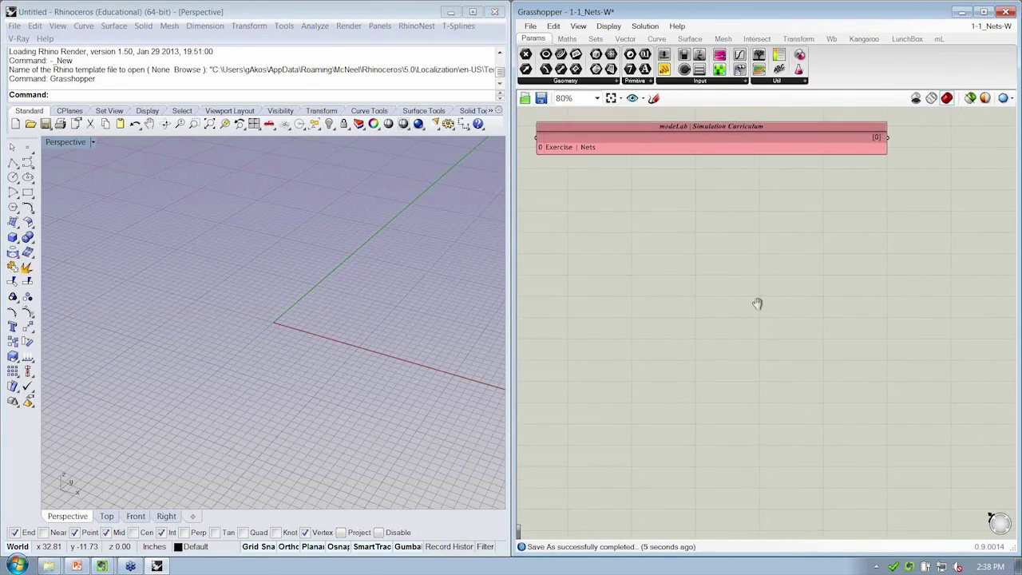
left_click(391, 322)
right_click_drag(391, 322, 193, 252)
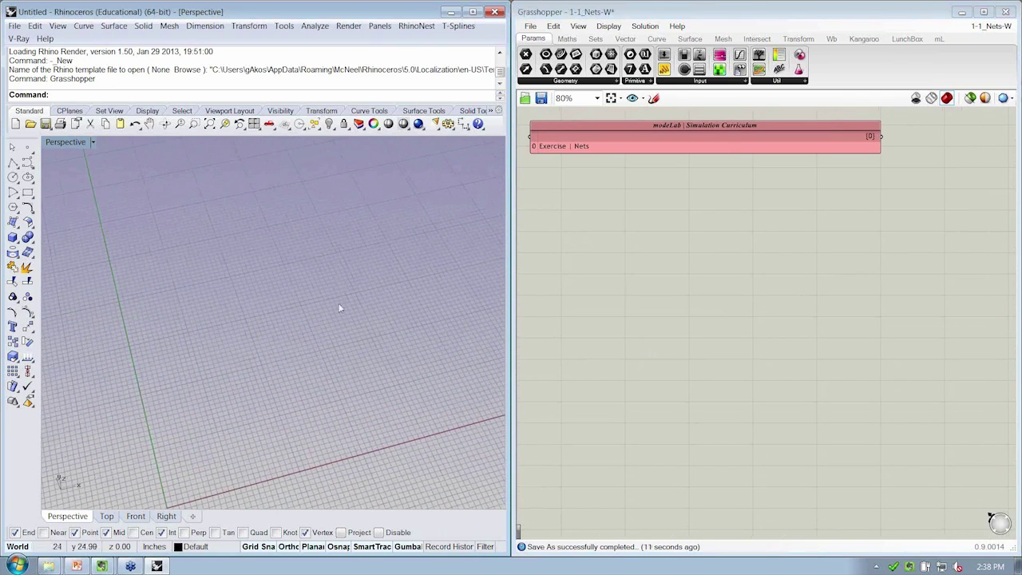
right_click_drag(340, 242, 325, 271)
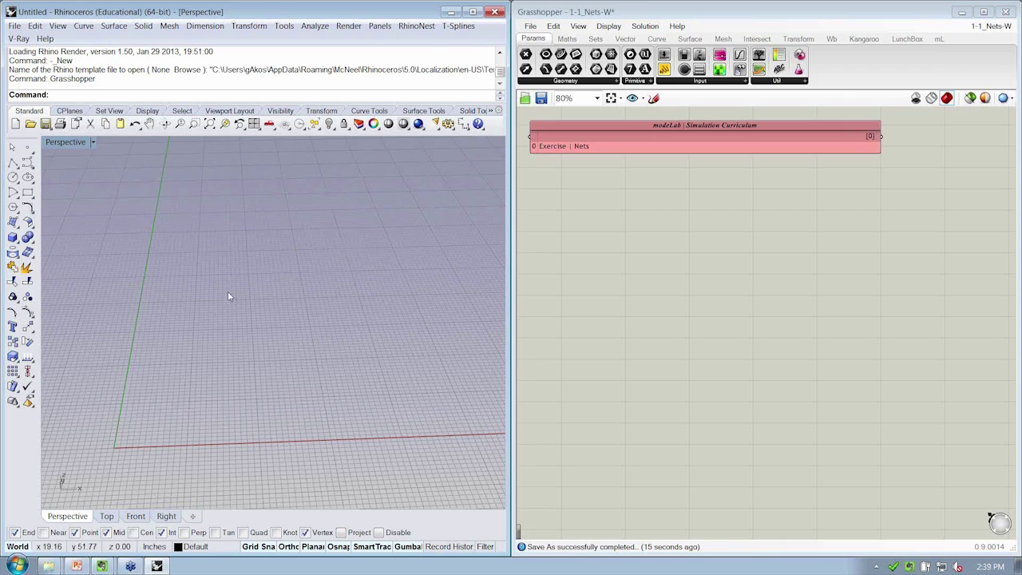
right_click_drag(228, 293, 235, 417)
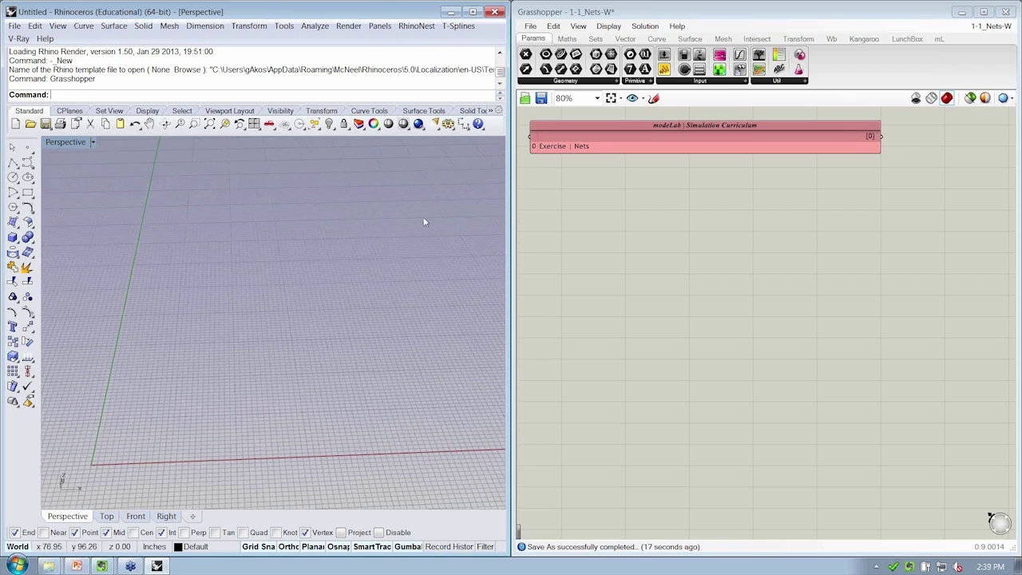